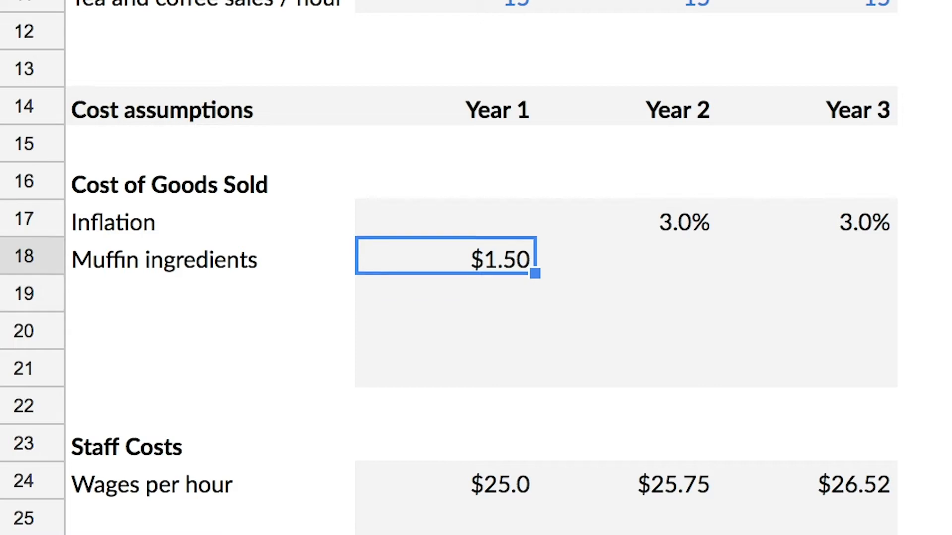
Fill the muffin ingredients cost for Year 2 and Year 3 with $1.50
key(ctrl+c)
key(Right)
key(ctrl+v)
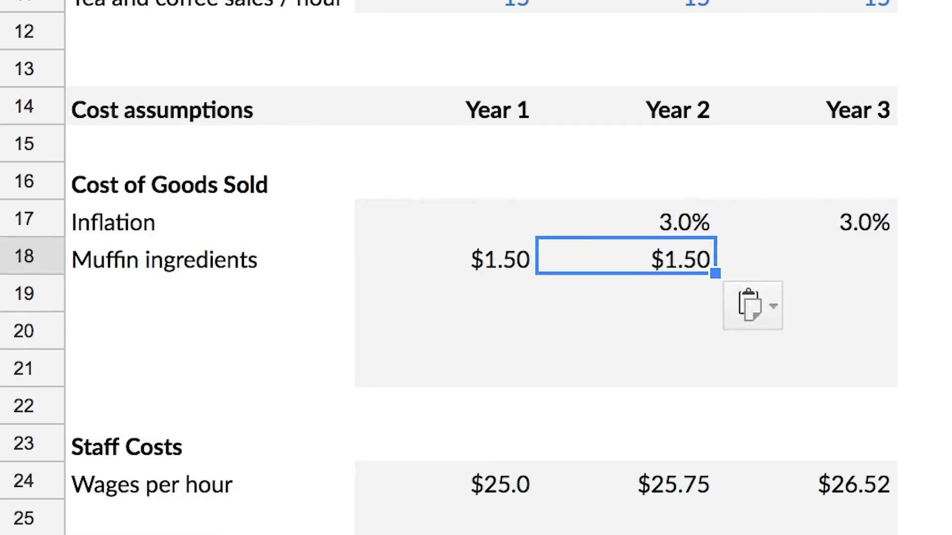
key(Right)
text(1.5)
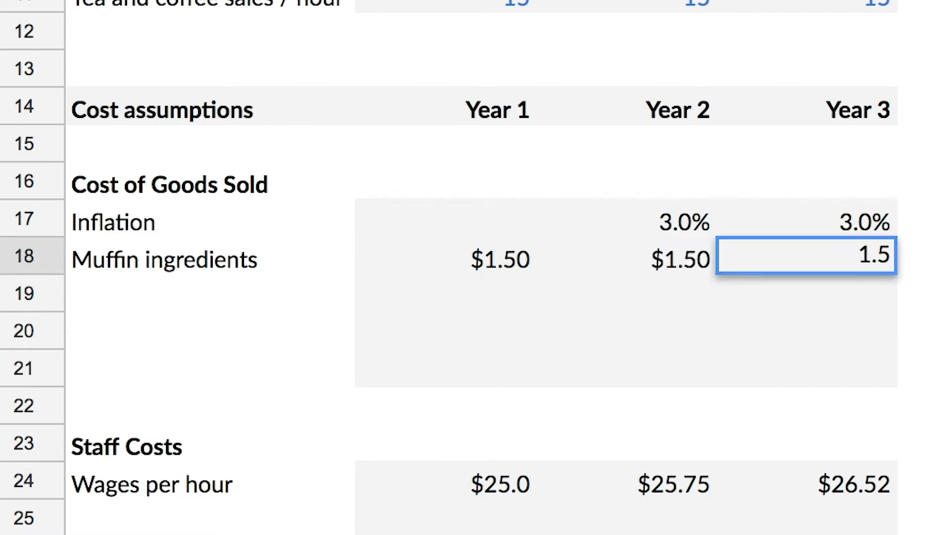
key(Return)
Add the label "Disposible muffin wrappers" in the row beneath Muffin ingredients
key(Left)
key(Left)
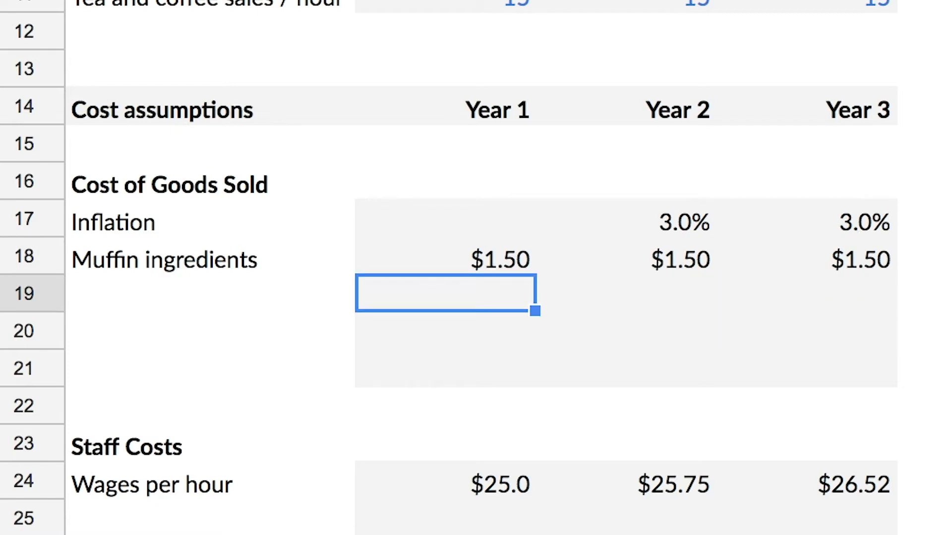
key(Left)
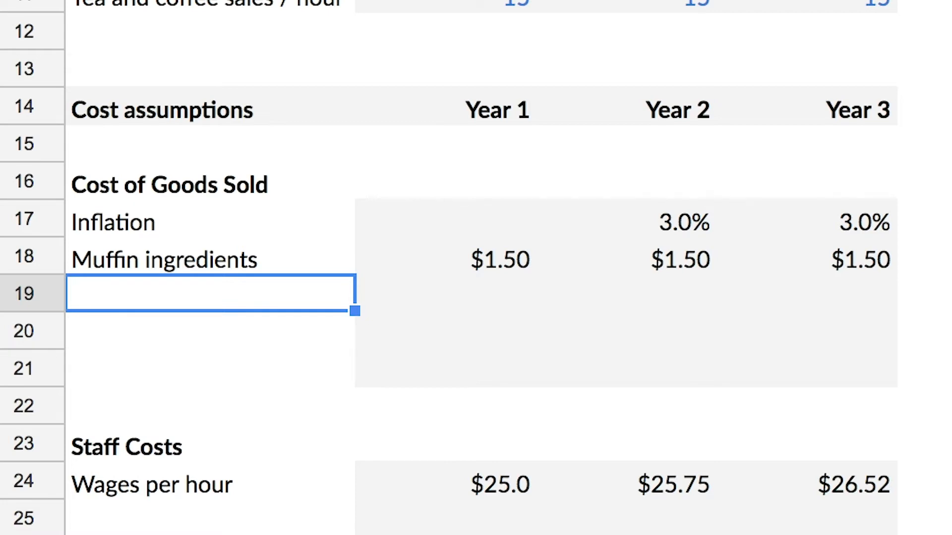
text(Disposible muffi)
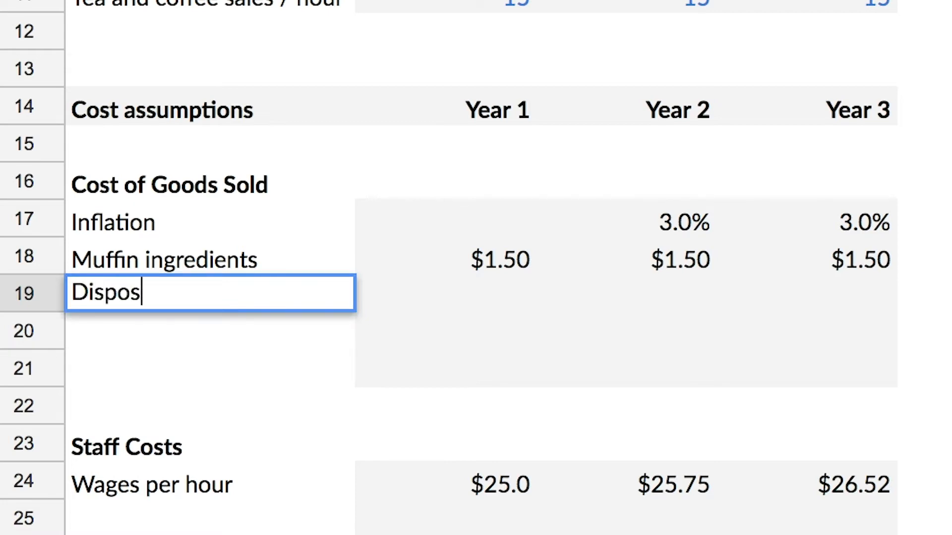
text(c)
key(BackSpace)
text(n wrappers)
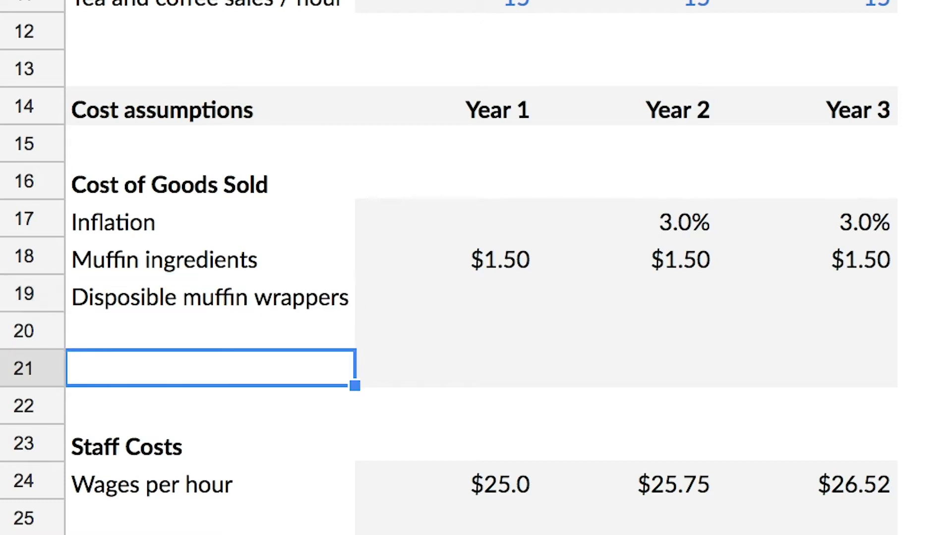
Enter a muffin wrapper cost of $0.05 for Year 1 and copy it to Year 2 and Year 3
key(Up)
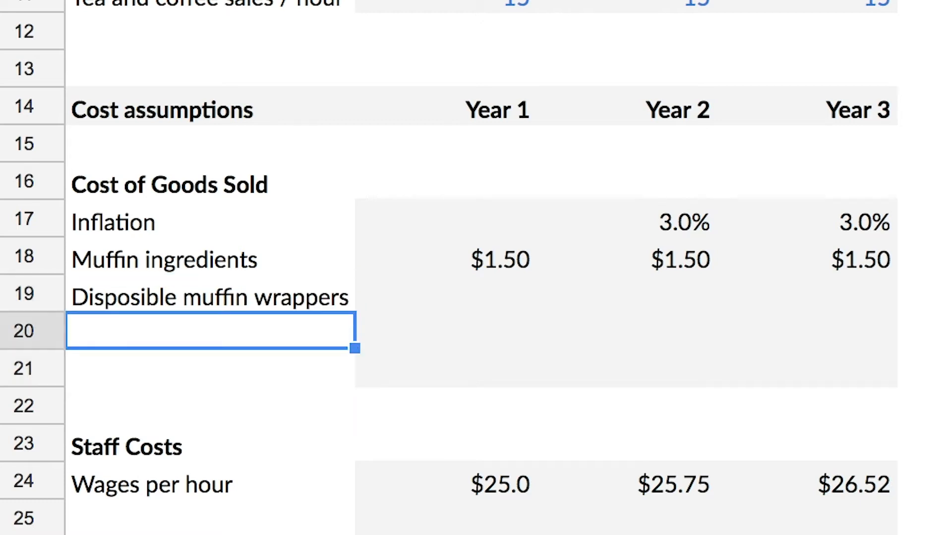
key(Up)
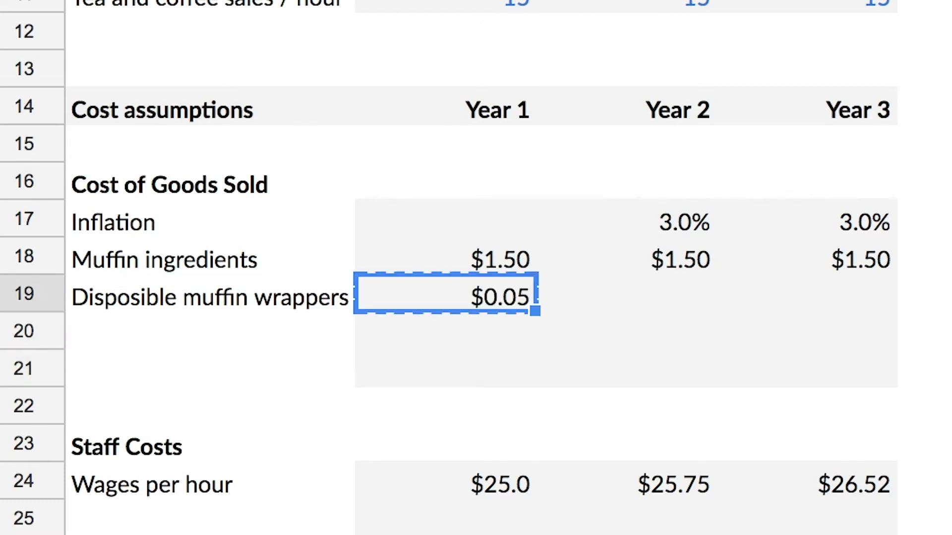
key(Right)
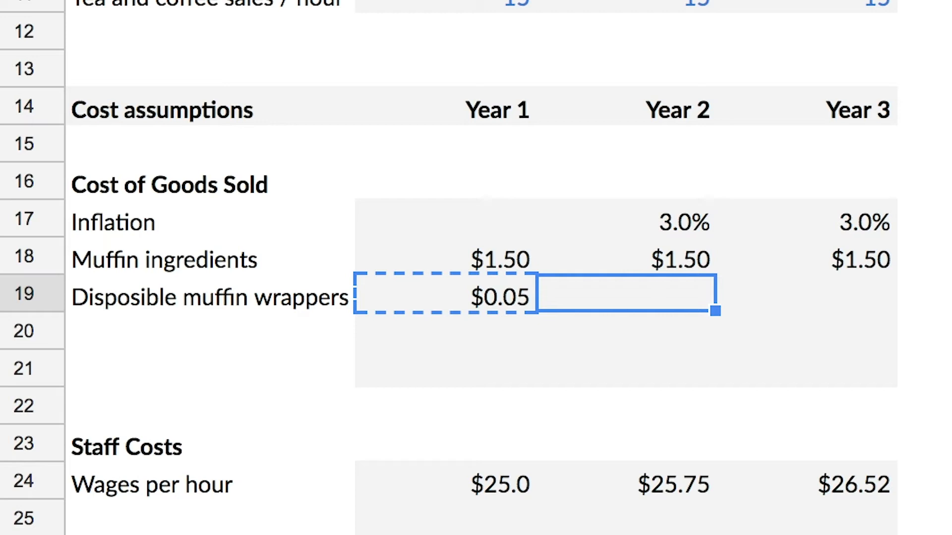
key(ctrl+v)
key(Right)
key(ctrl+v)
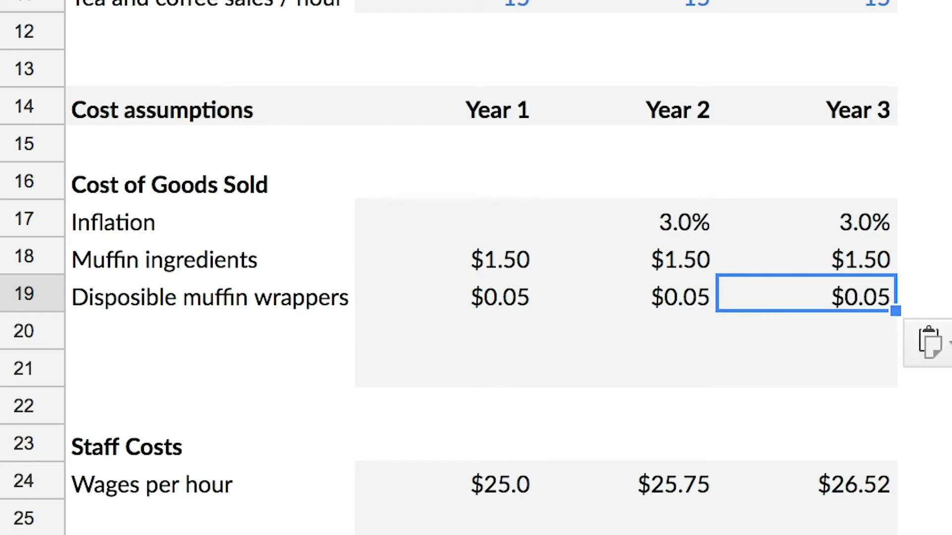
key(Return)
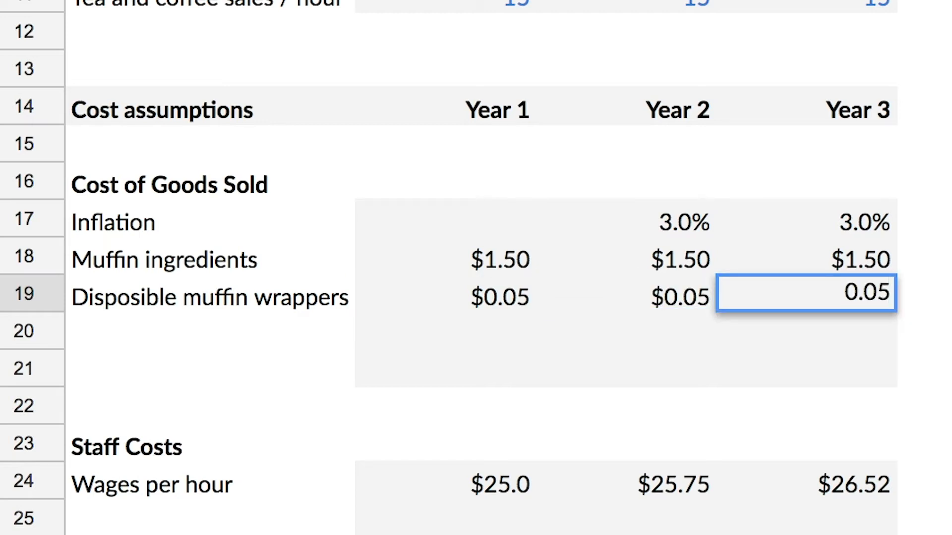
key(Return)
key(Left)
key(Left)
key(Left)
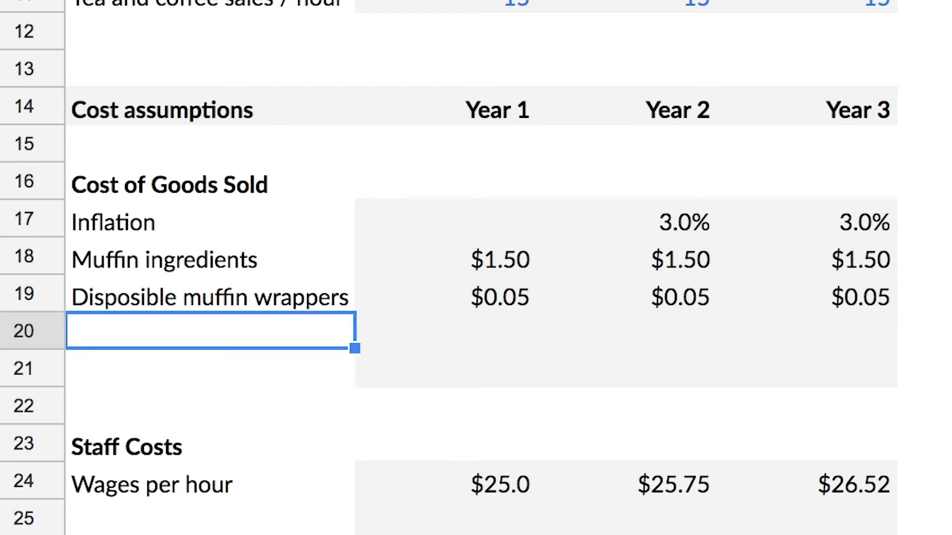
Replace the Year 2 muffin ingredients cost with the inflation formula =B18*(1+C17)
key(Up)
key(Right)
key(Right)
key(Right)
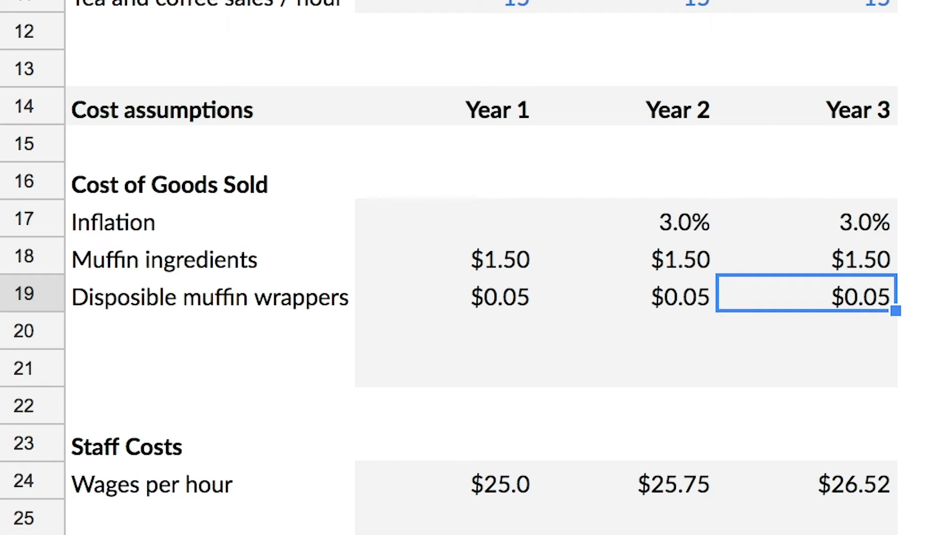
key(Up)
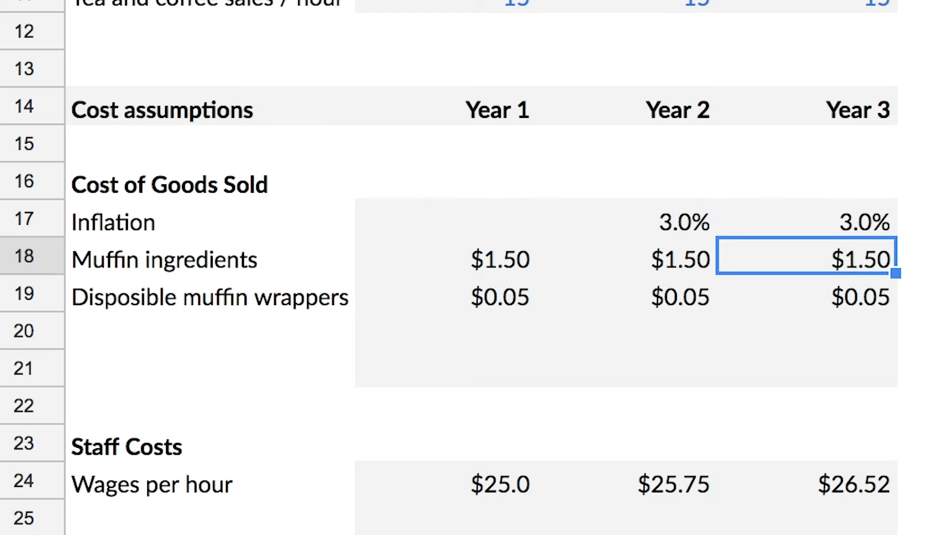
key(Left)
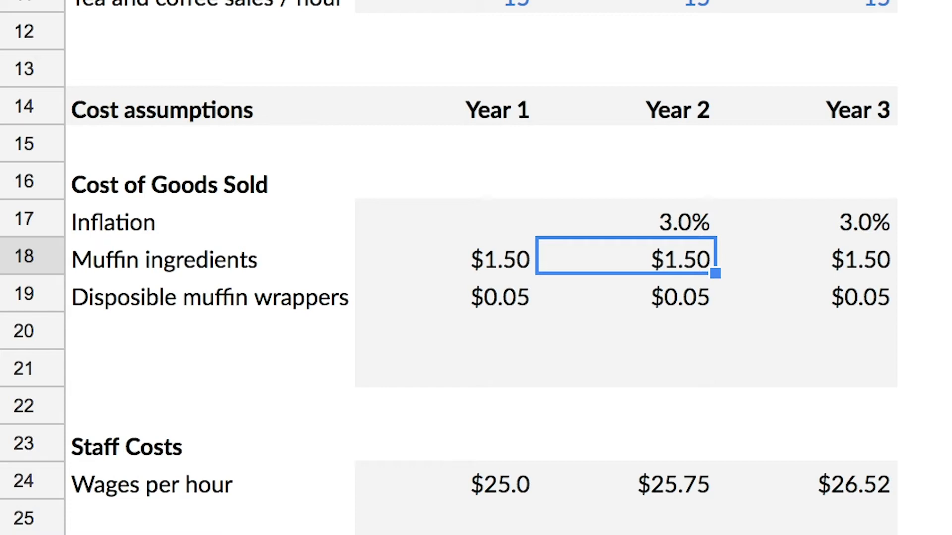
text(=)
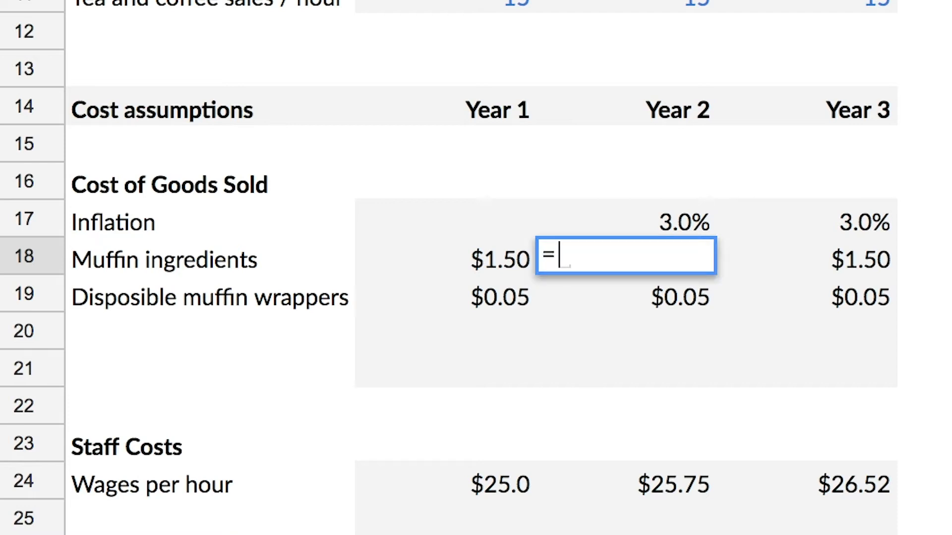
key(Left)
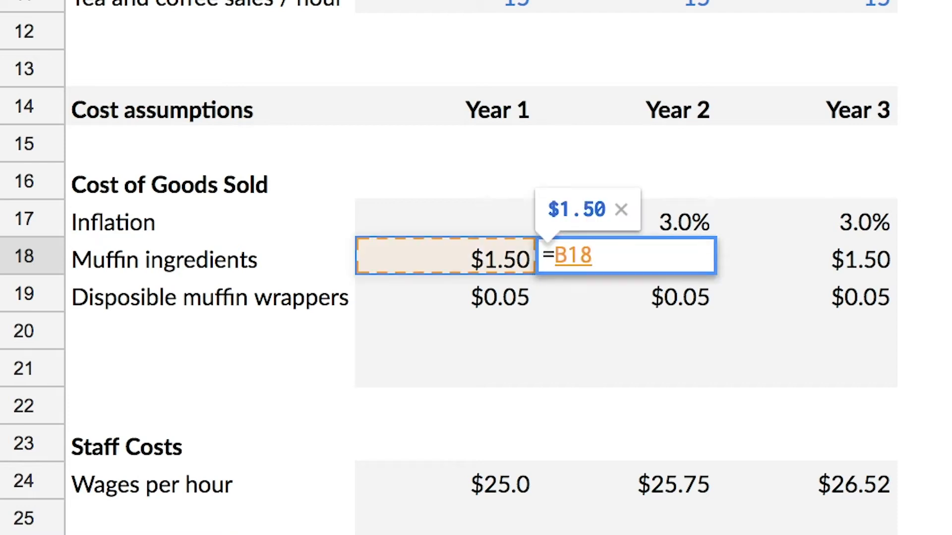
text(*)
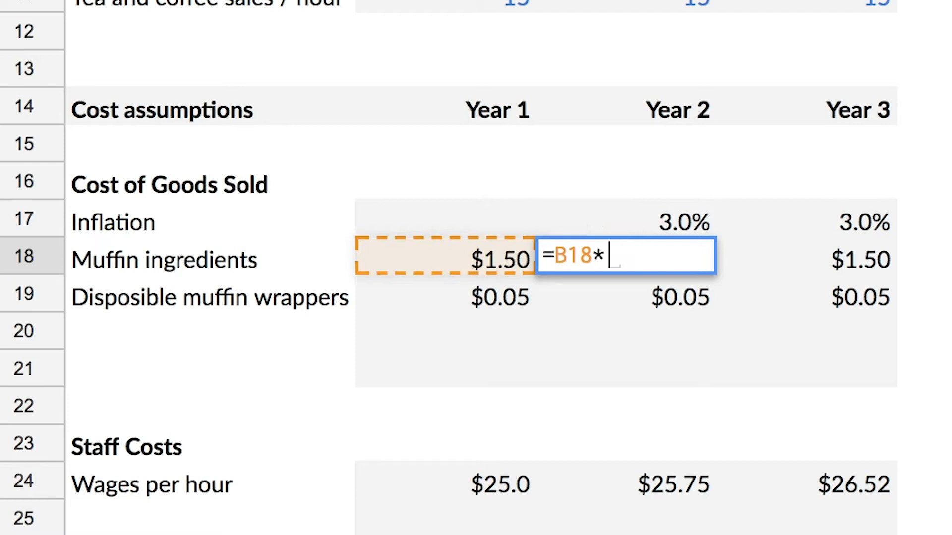
text((1+)
key(Up)
text())
key(Return)
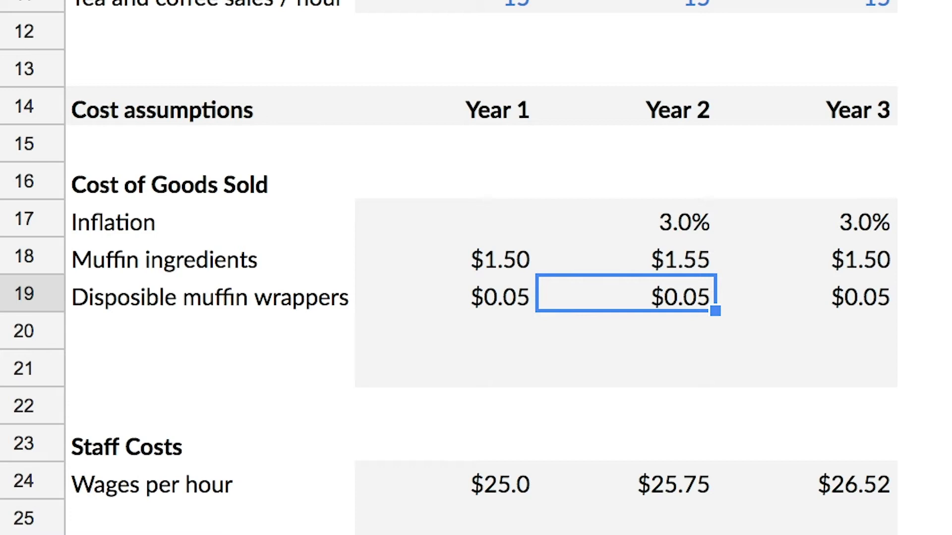
Copy the Year 2 muffin ingredients inflation formula to Year 3
key(Up)
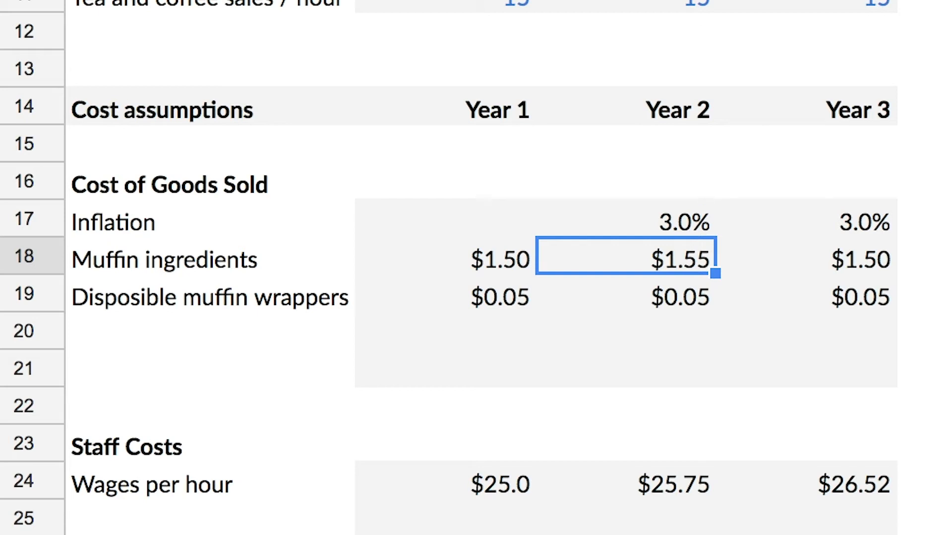
key(ctrl+c)
key(Right)
key(ctrl+v)
key(Return)
key(Return)
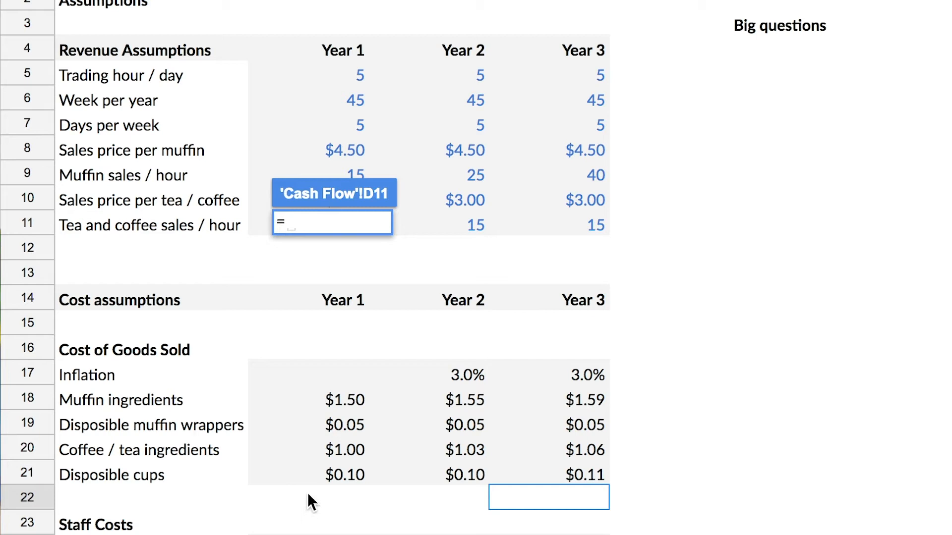
Enter Year 1 Muffin COGS in Cash Flow D11 as (B18+B19)*B9*B5*B7*B6, with all references taken from the Assumptions sheet
text(()
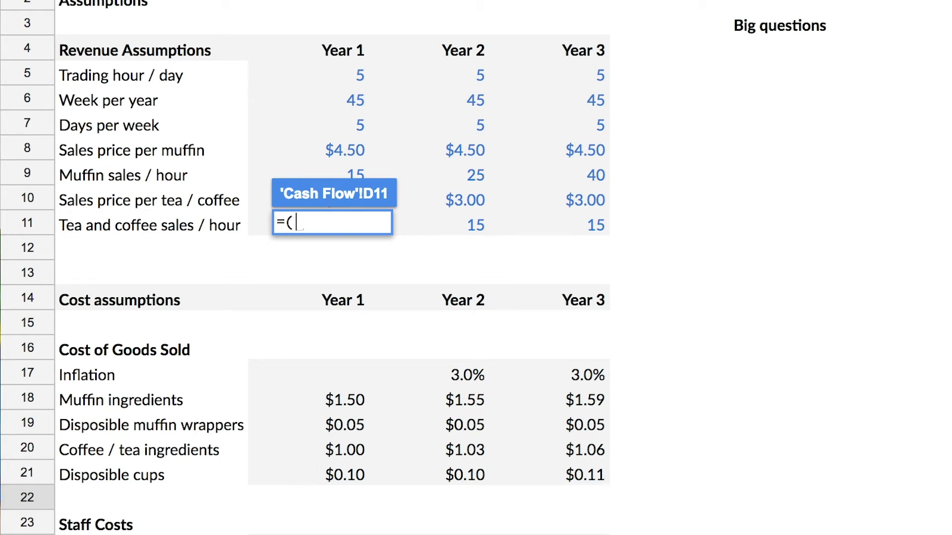
click(326, 399)
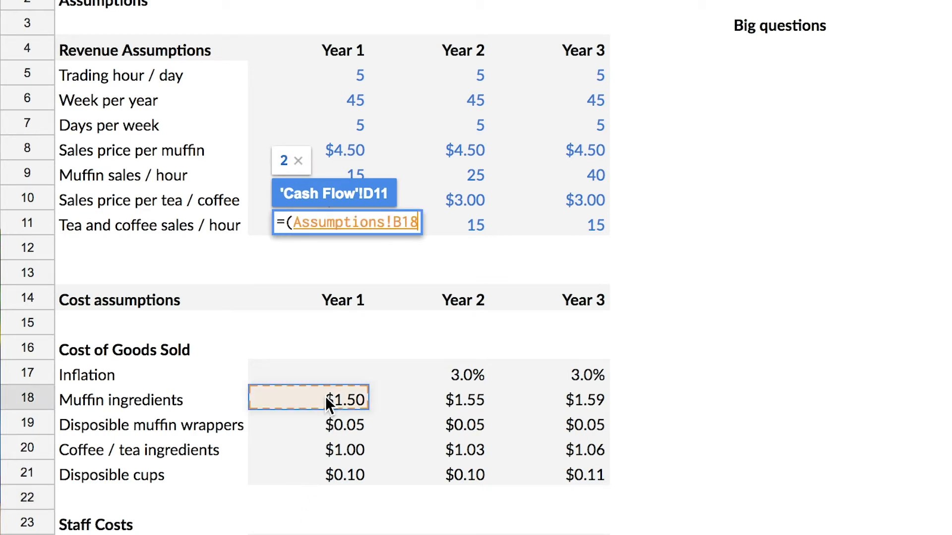
text(+)
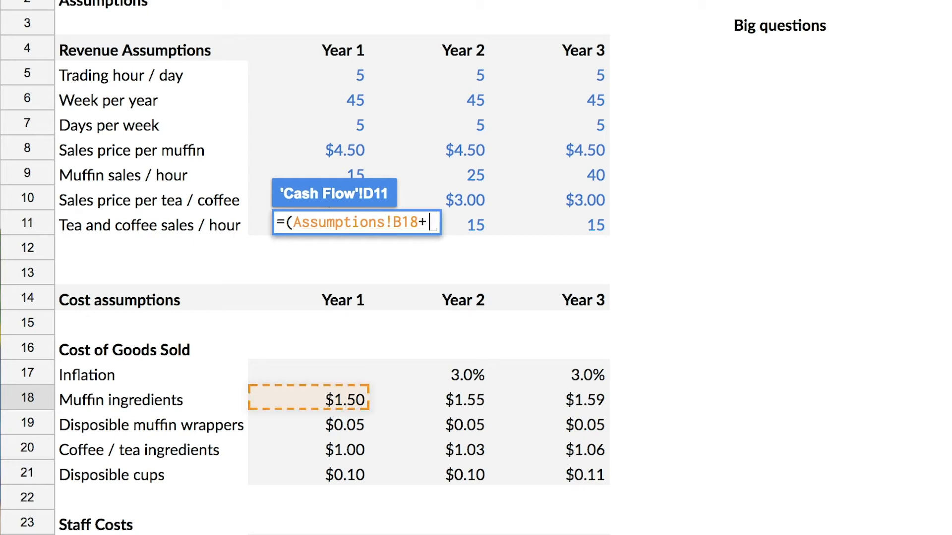
click(326, 425)
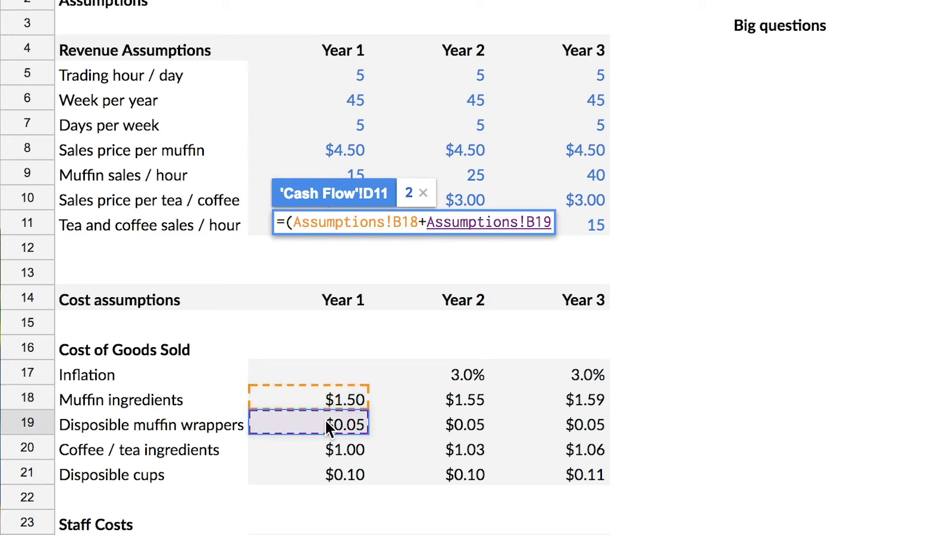
text())
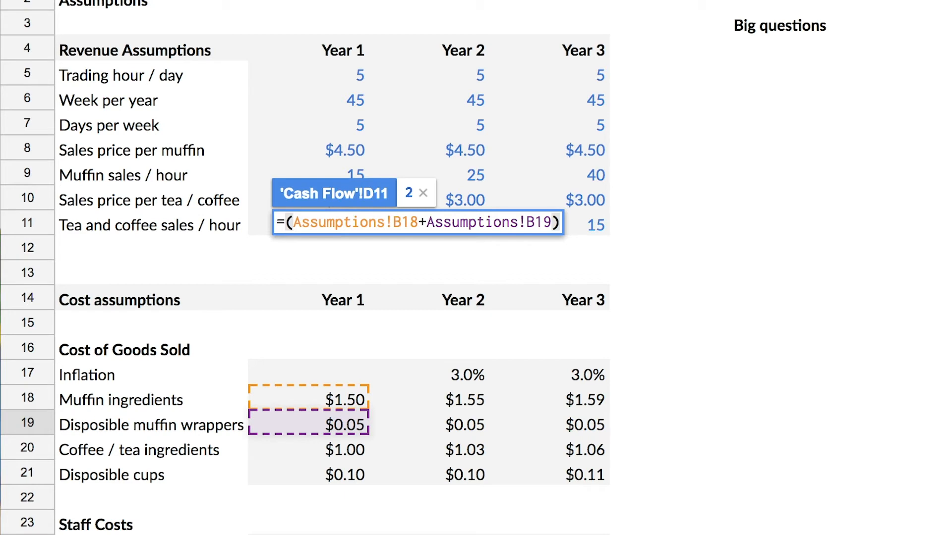
text(*)
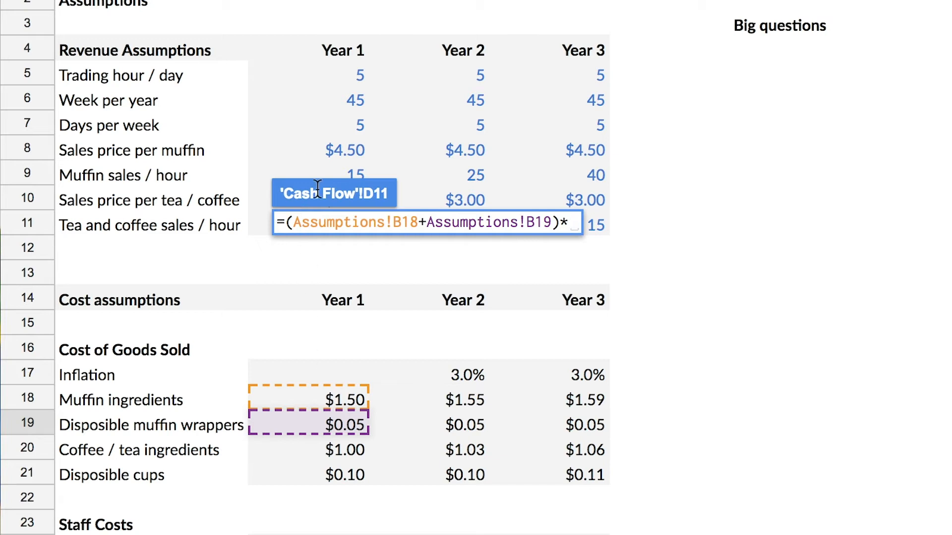
click(337, 176)
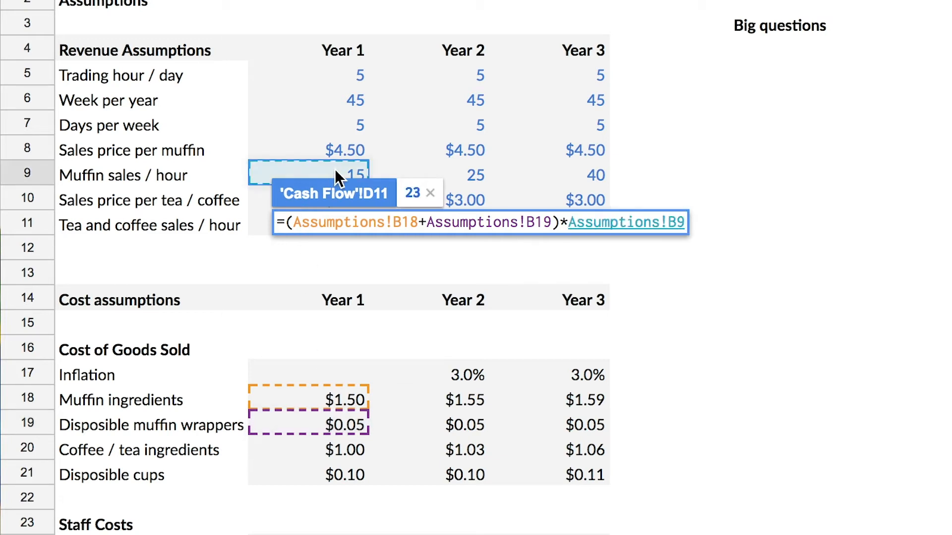
text(*)
click(342, 75)
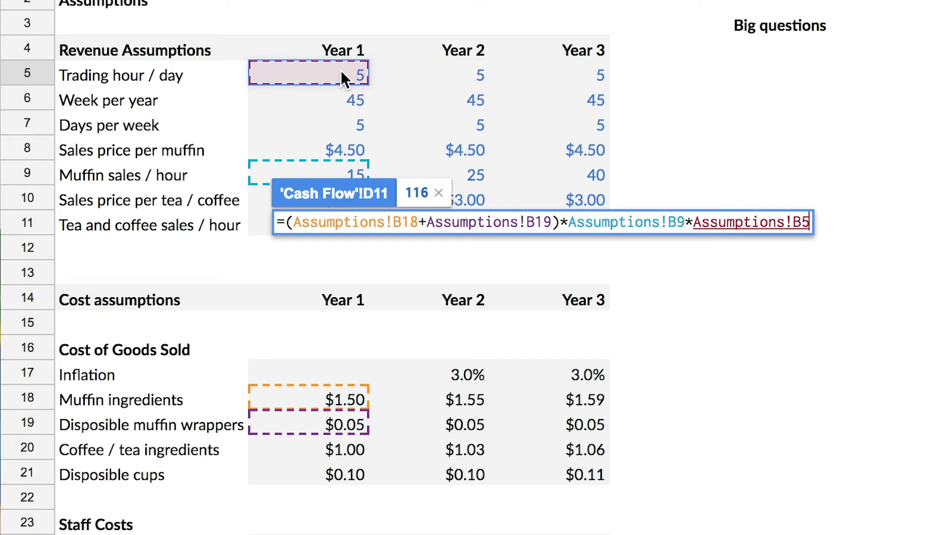
text(*)
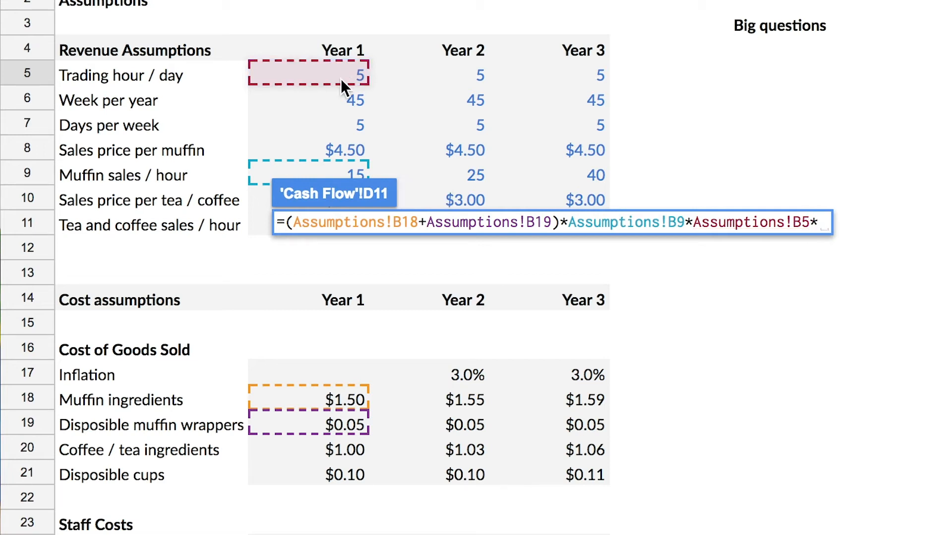
click(329, 123)
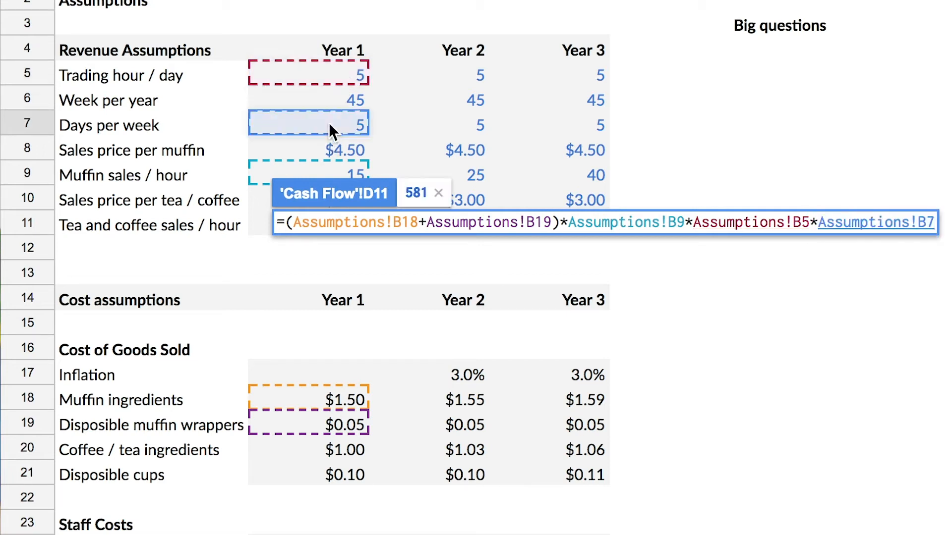
text(*)
click(330, 94)
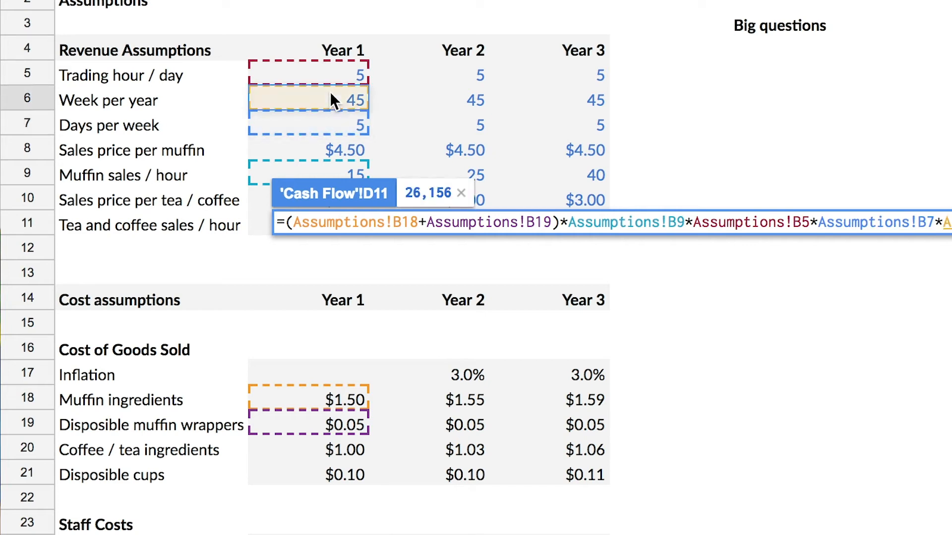
key(Return)
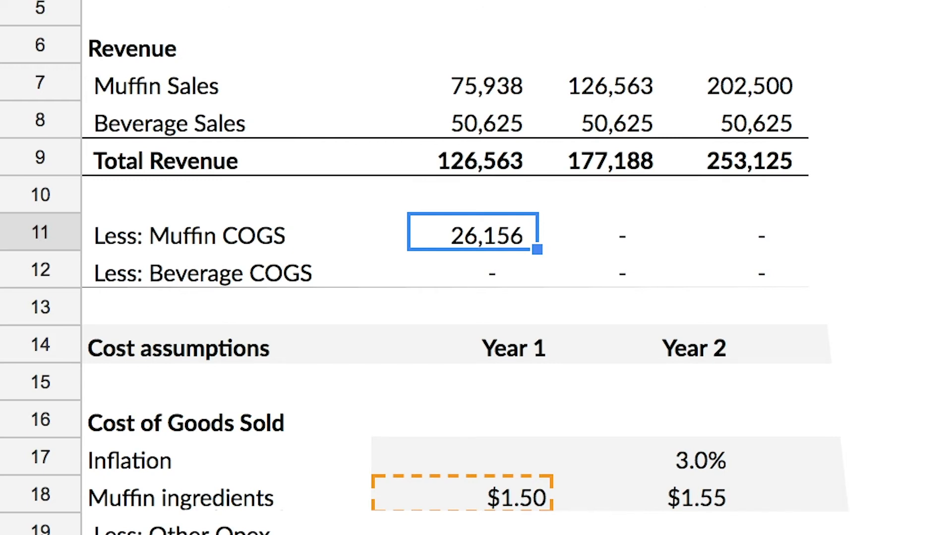
Copy the Year 1 Muffin COGS formula to the Year 2 and Year 3 cells in row 11
key(ctrl+c)
key(Right)
key(ctrl+v)
key(Right)
key(ctrl+v)
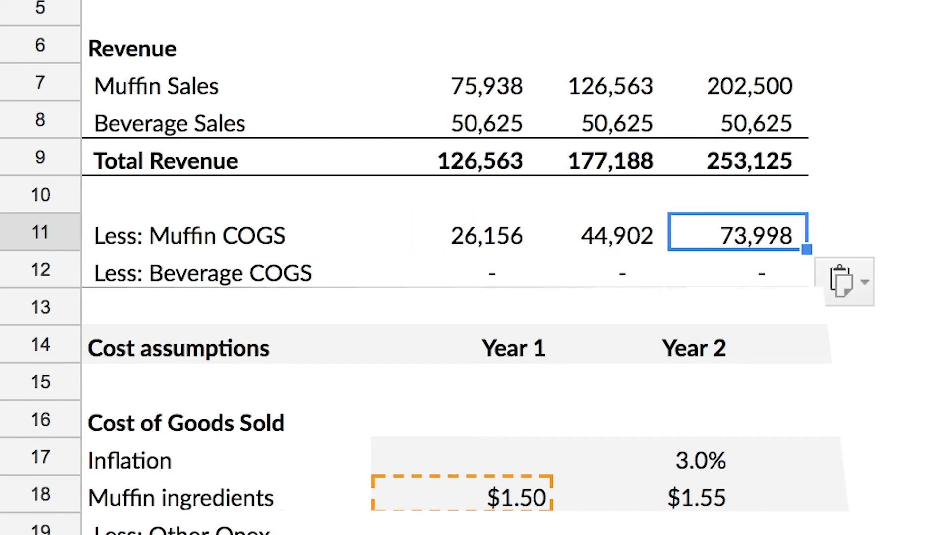
key(Return)
key(Return)
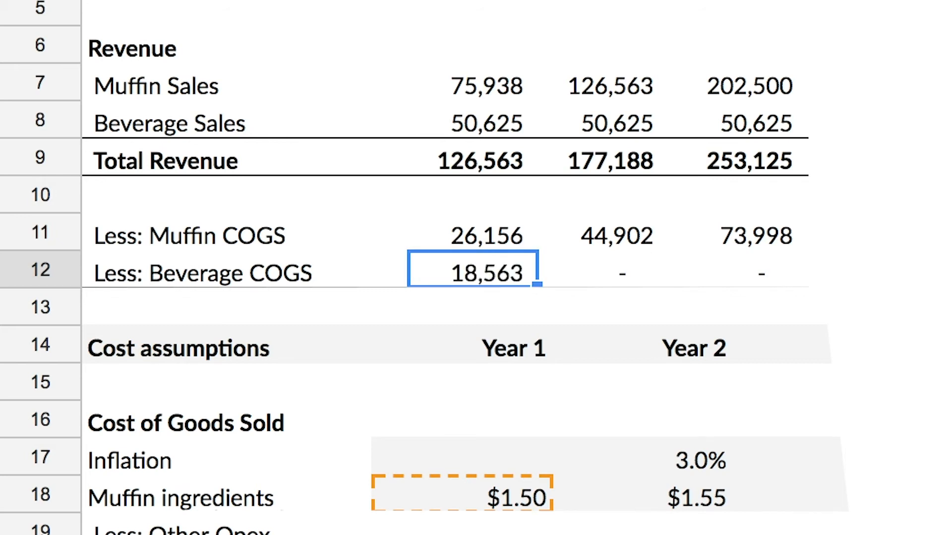
Copy the Year 1 Beverage COGS formula to the Year 2 and Year 3 cells in row 12
key(ctrl+c)
click(604, 269)
key(ctrl+v)
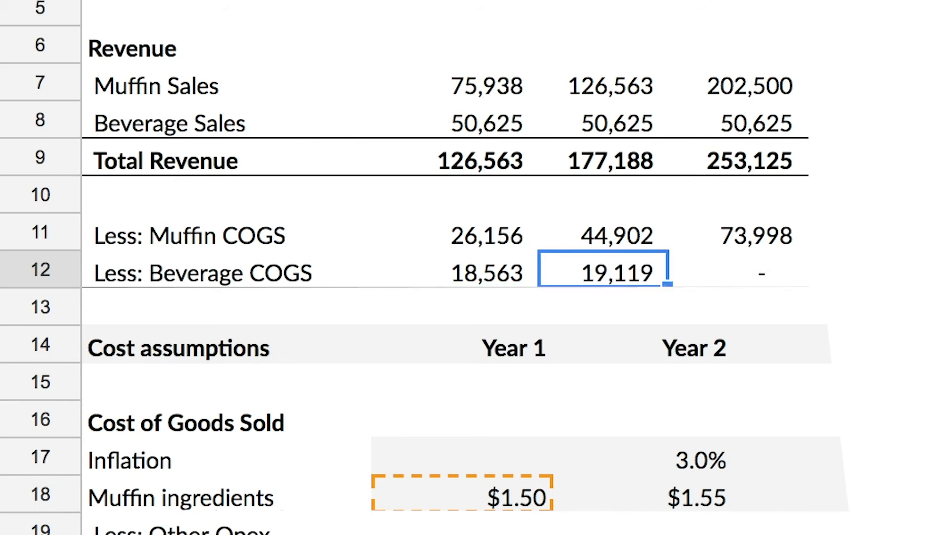
click(738, 269)
key(ctrl+v)
key(F2)
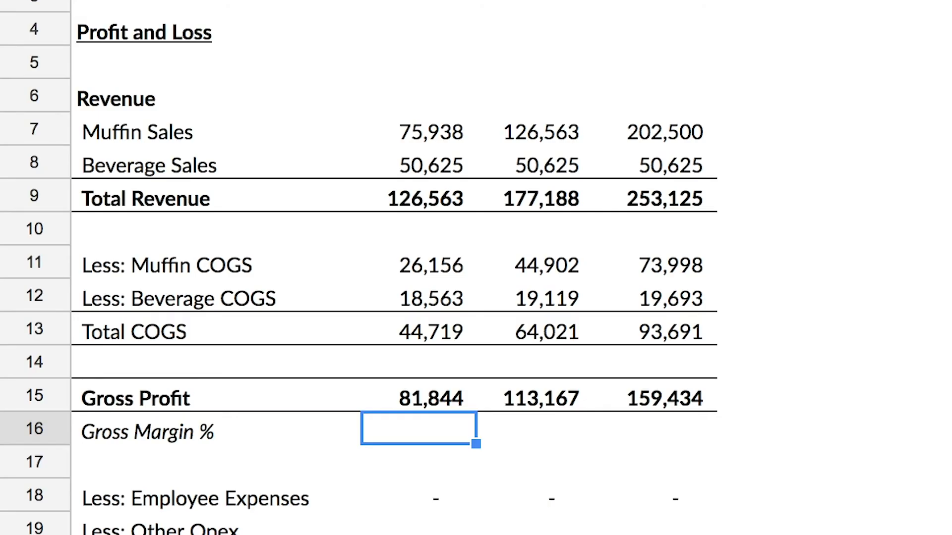
Calculate the Year 1 Gross Margin % in D16 by dividing Gross Profit by Total Revenue with =D15/D9
text(=)
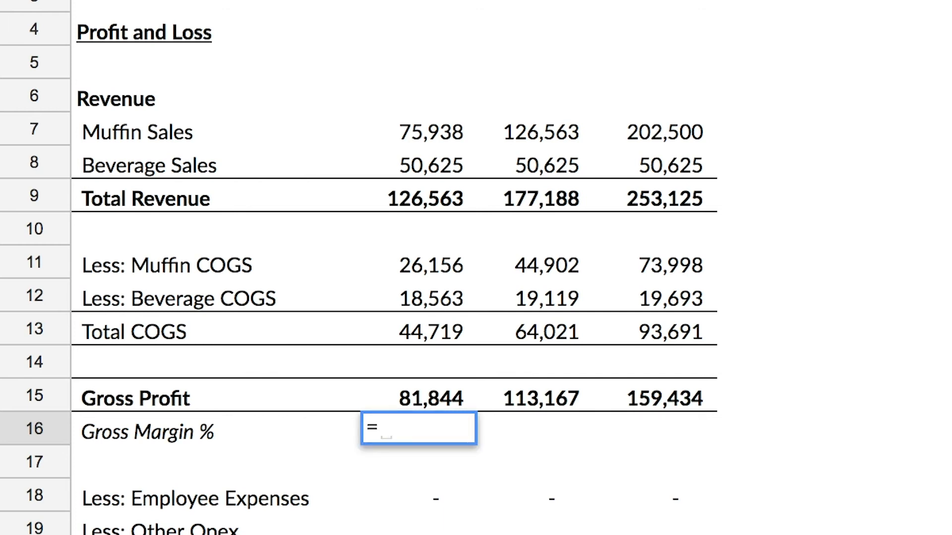
text(D15/)
key(Up)
key(Up)
key(Up)
key(Up)
key(Up)
key(Up)
key(Up)
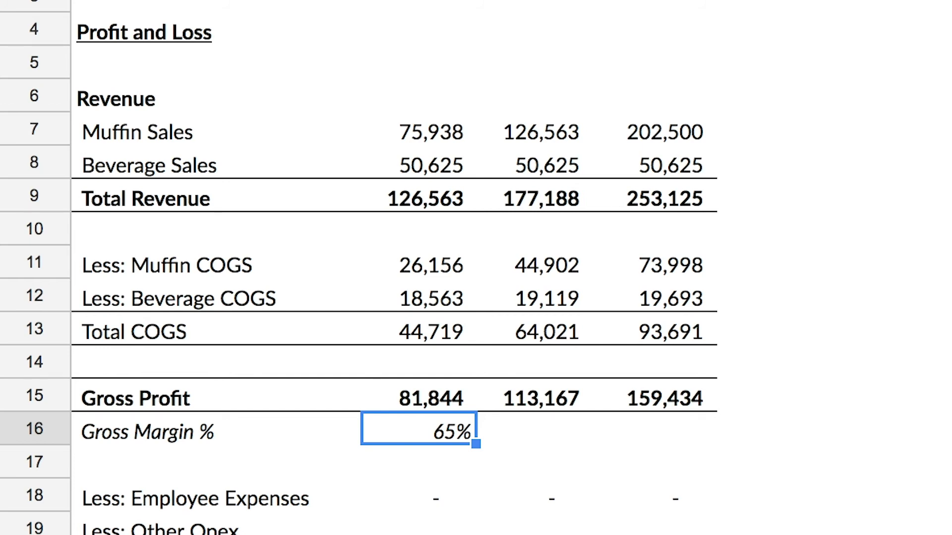
Copy the Year 1 Gross Margin % formula to the Year 2 and Year 3 cells in row 16
key(ctrl+c)
key(Right)
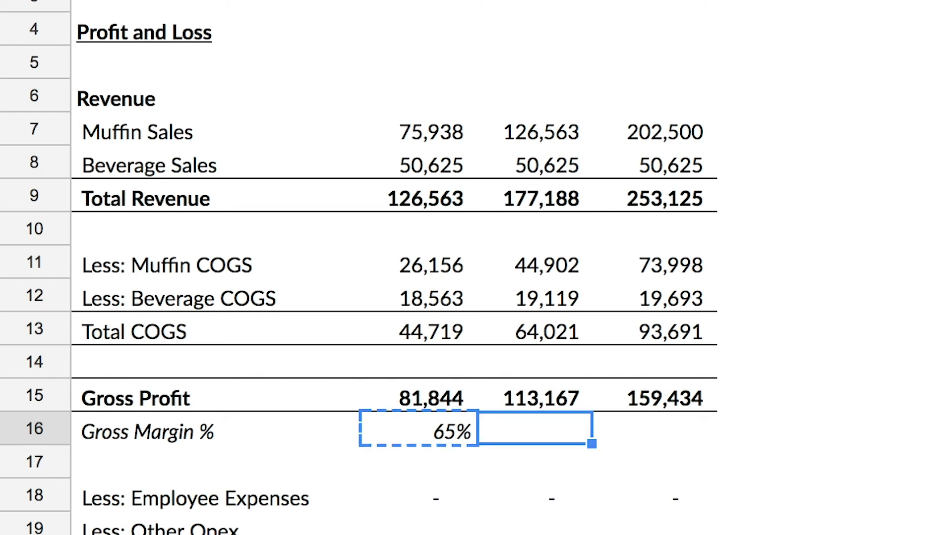
key(ctrl+v)
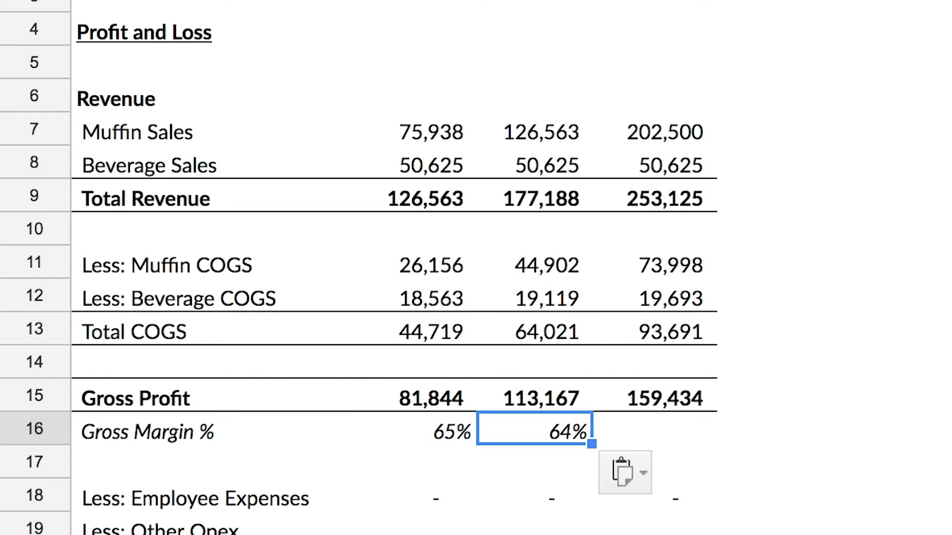
key(Right)
key(ctrl+v)
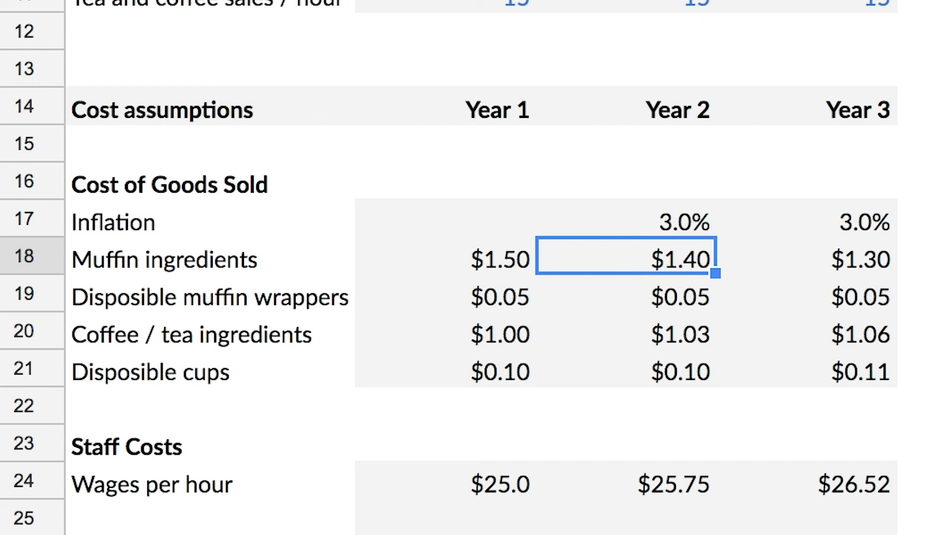
click(806, 256)
click(210, 256)
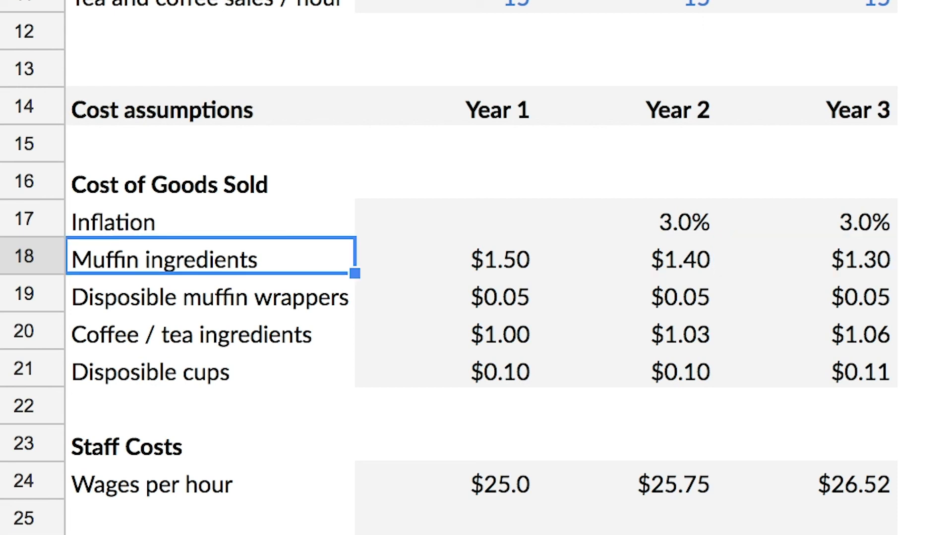
key(Right)
key(Right)
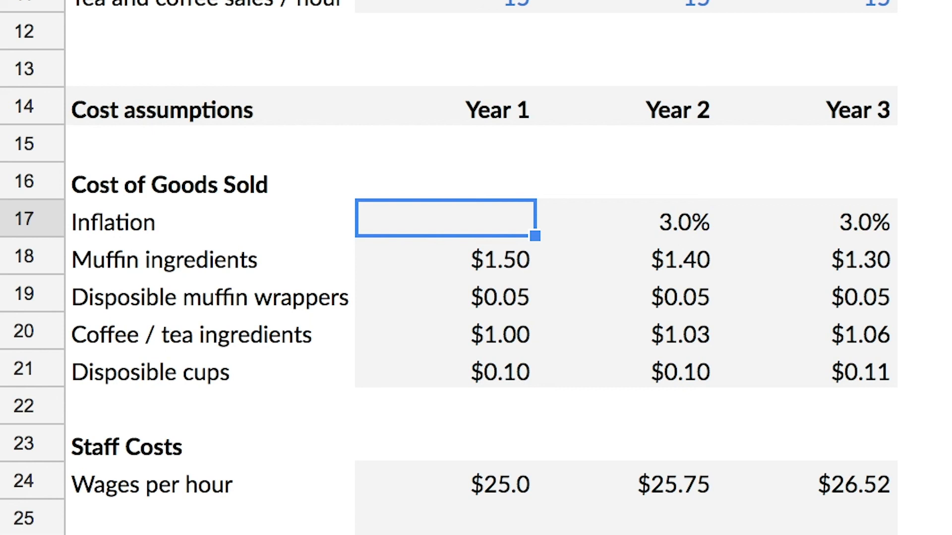
Set the text colour of the Cost of Goods Sold assumptions in B17:D21 to blue
key(shift+Down)
key(shift+Down)
key(shift+Down)
key(shift+Down)
key(shift+Right)
key(shift+Right)
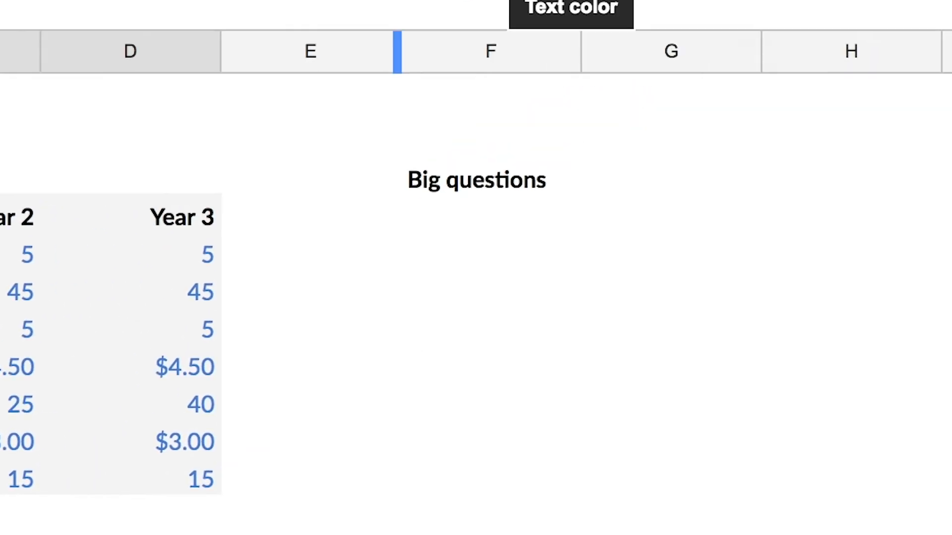
click(490, 31)
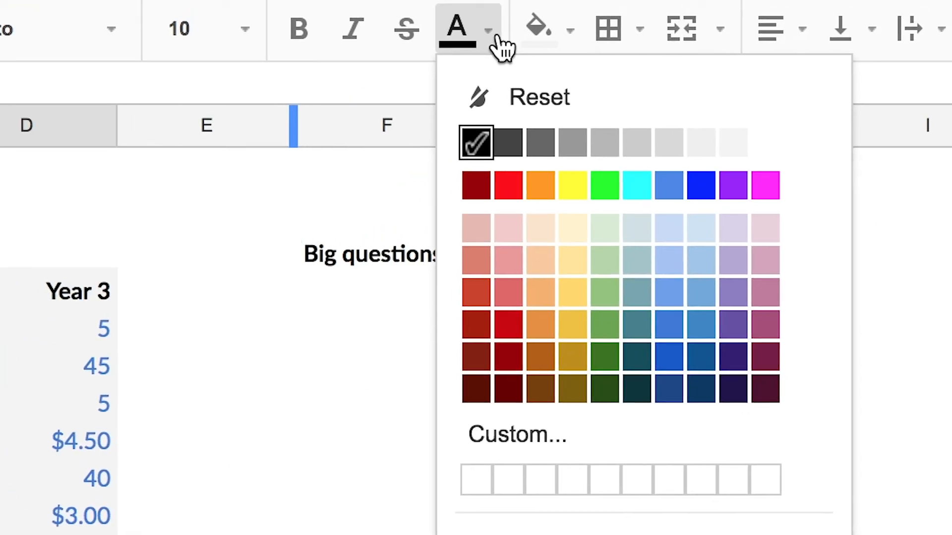
click(701, 185)
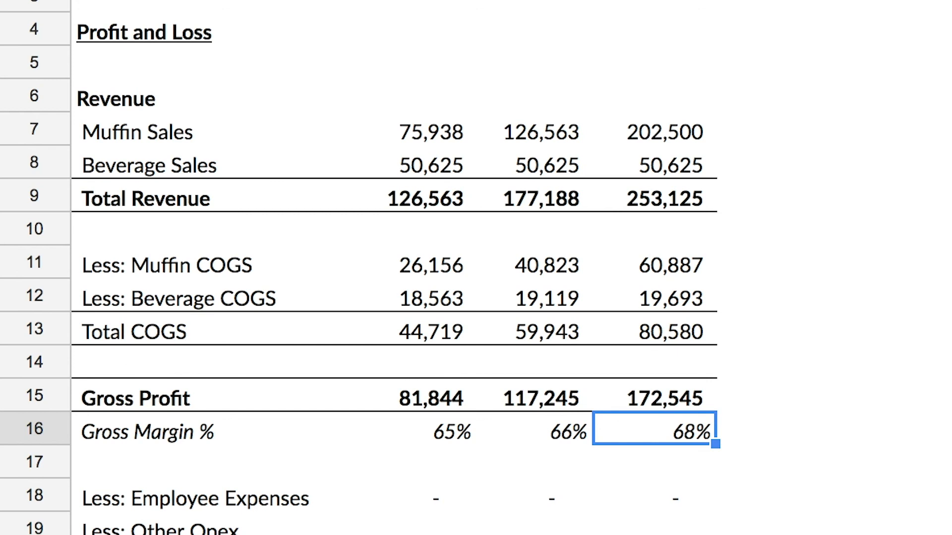
key(Left)
key(Left)
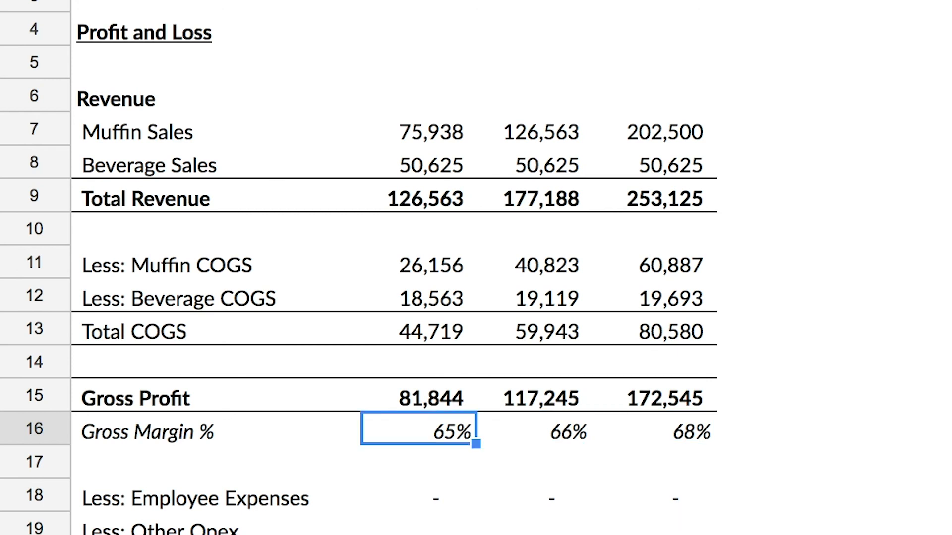